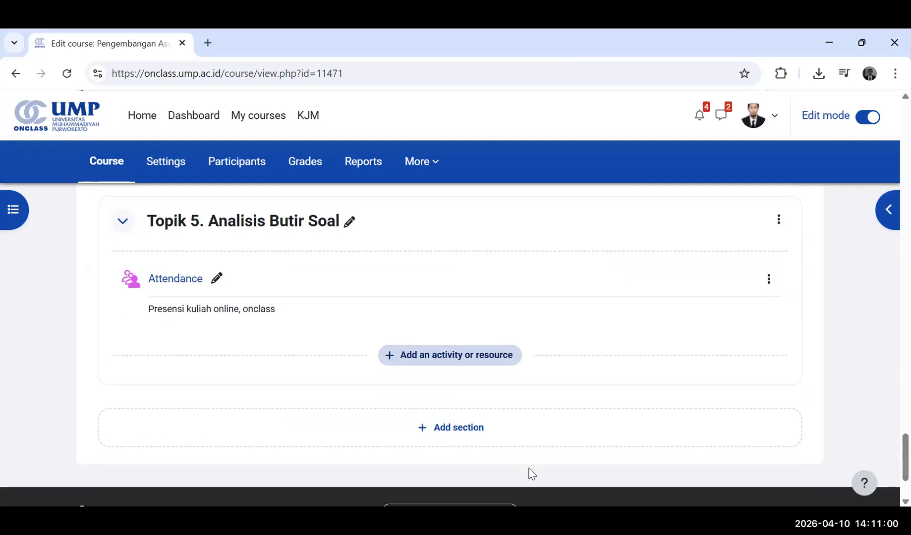
Add a new course section after Topik 5 and name it "Topik 6. Analisis Kualitas Tes dengan Program ITEMAN".
click(454, 429)
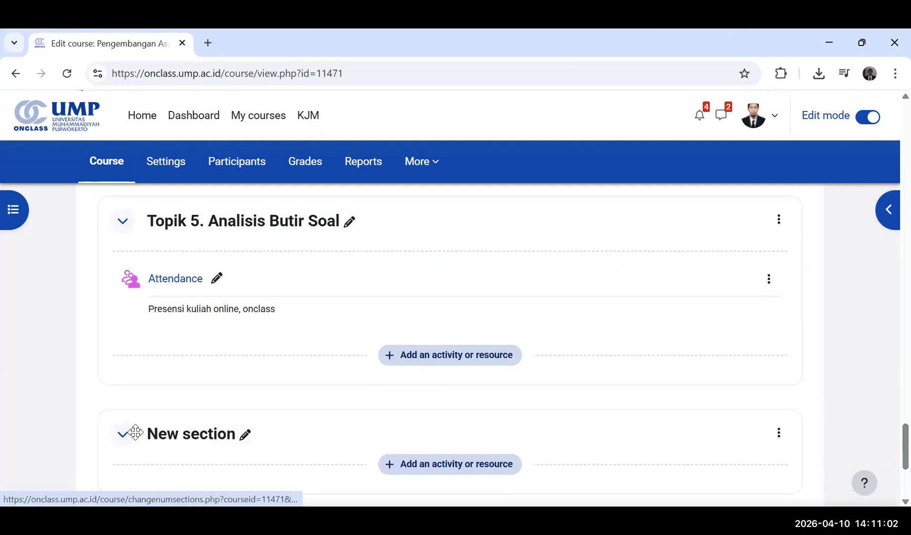
click(164, 435)
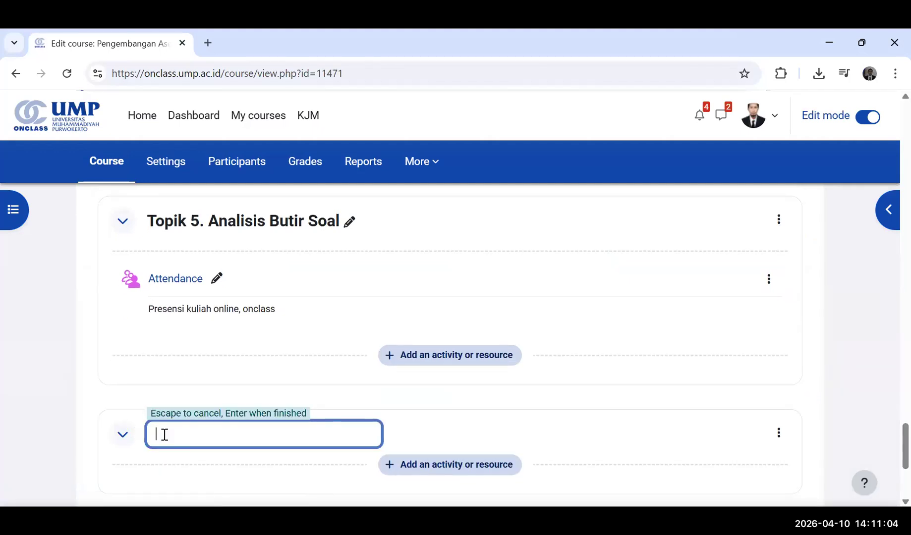
text(Topik 6. Analisis Kualitas)
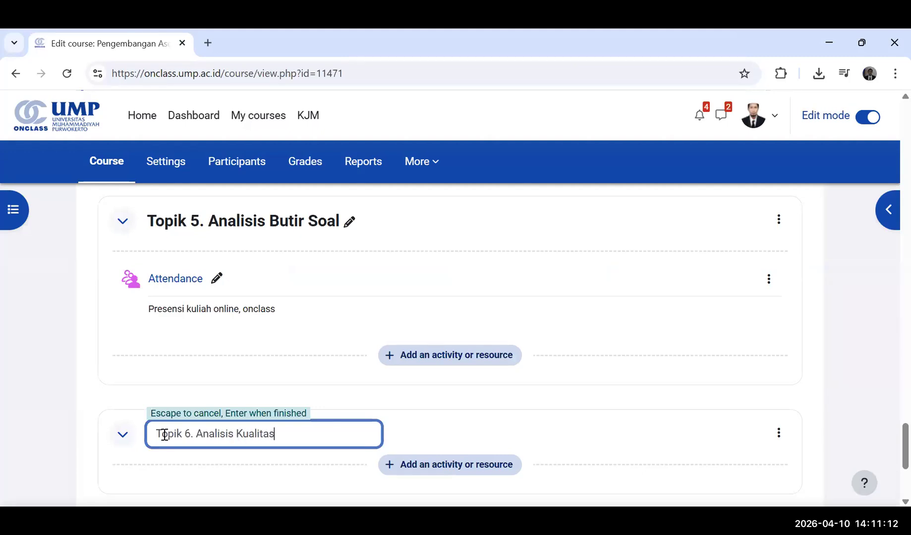
text( Tes dengan Program ITEMAN)
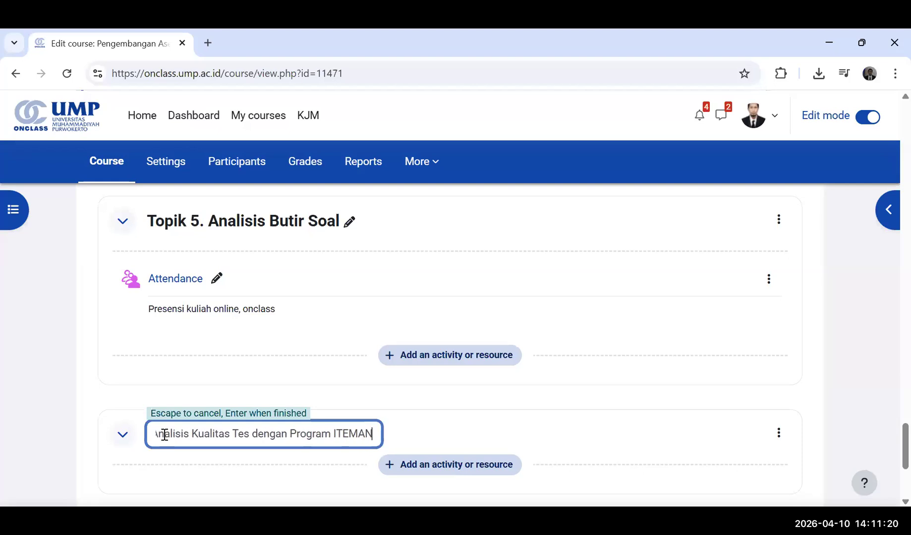
key(Return)
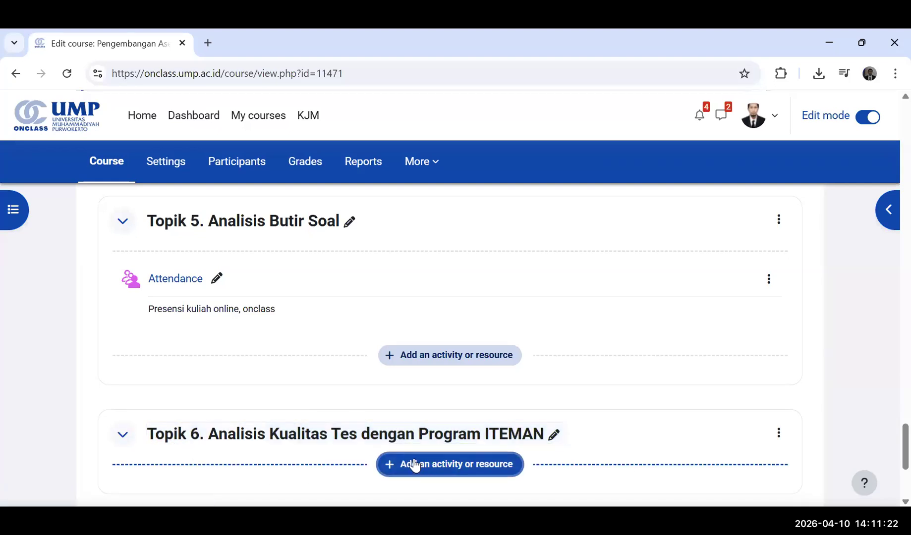
Create an Attendance activity in the Topik 6 section with the description "PRESENSI KULIAH ONCLASS, ZOOM MEETING".
click(415, 466)
click(227, 279)
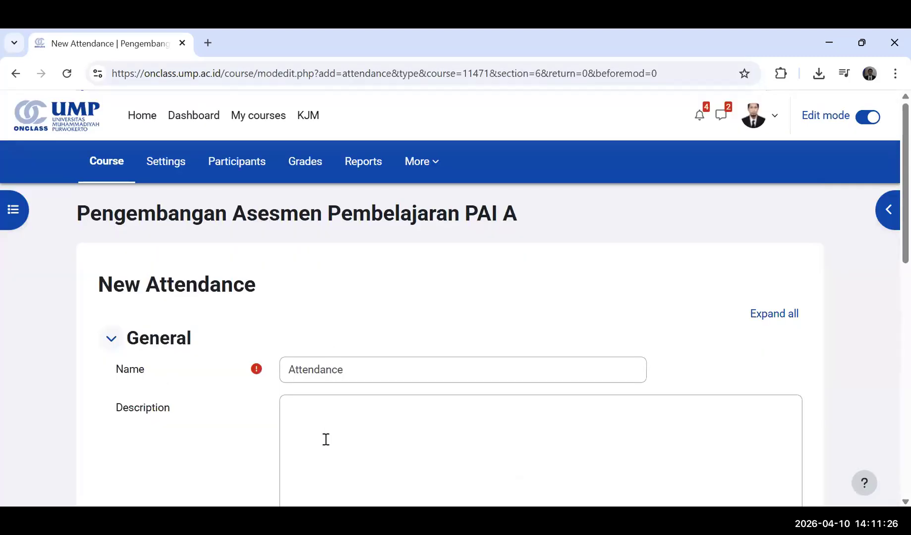
click(325, 441)
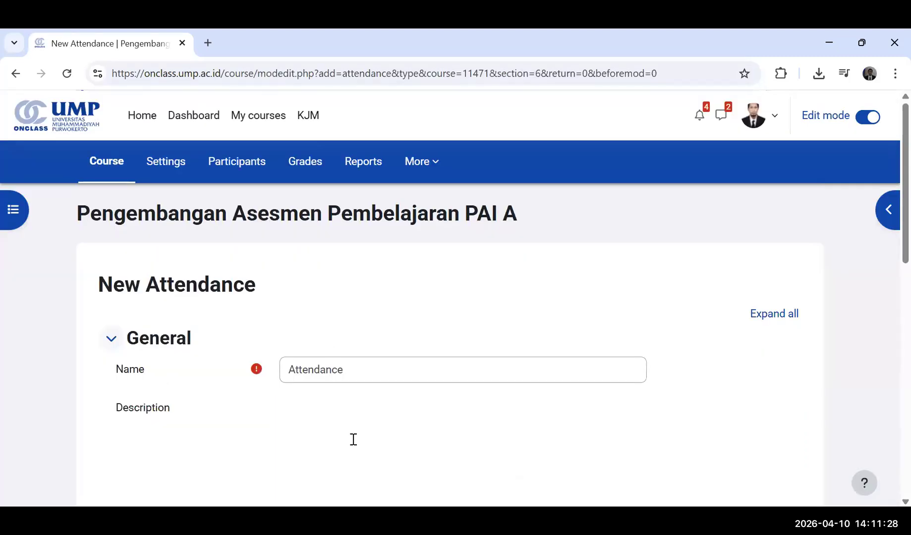
scroll(353, 444, down, 7)
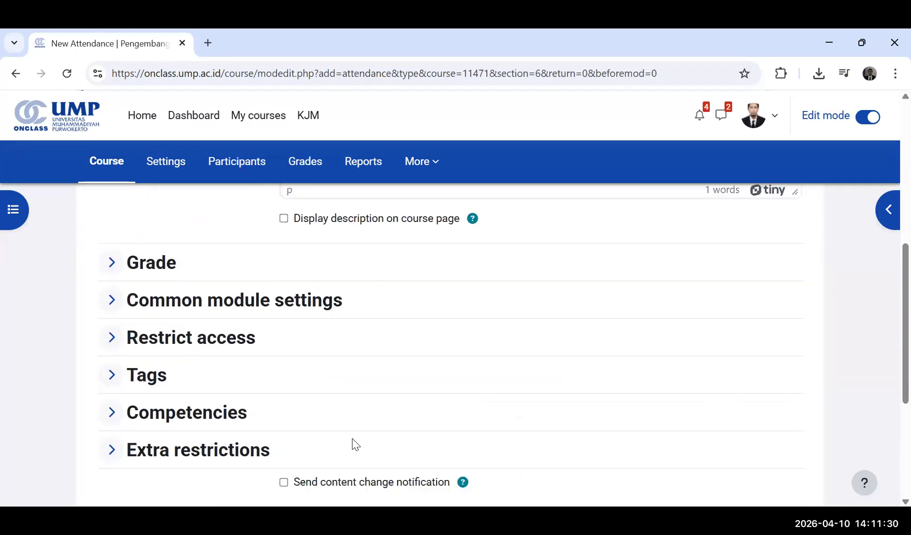
scroll(299, 196, up, 7)
scroll(303, 420, down, 3)
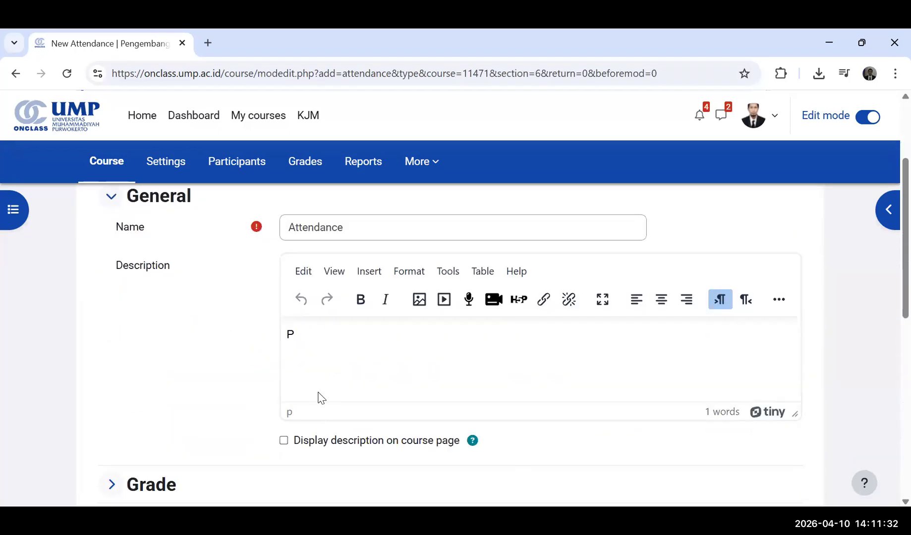
text(RESENSI KULI)
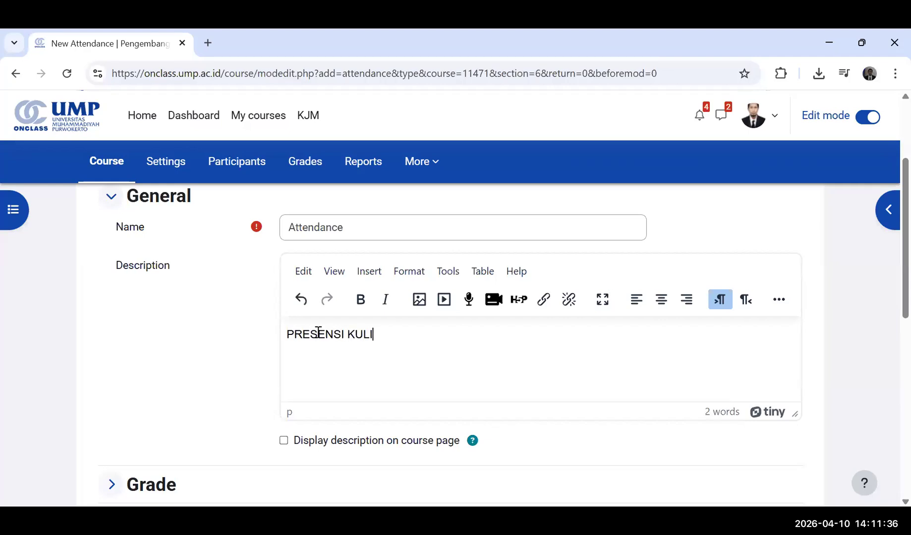
text(AH ONCLASS, ZOOM MEETING)
Enable showing the description on the course page and sending a content change notification, and save and display the attendance activity.
click(283, 440)
scroll(307, 436, down, 10)
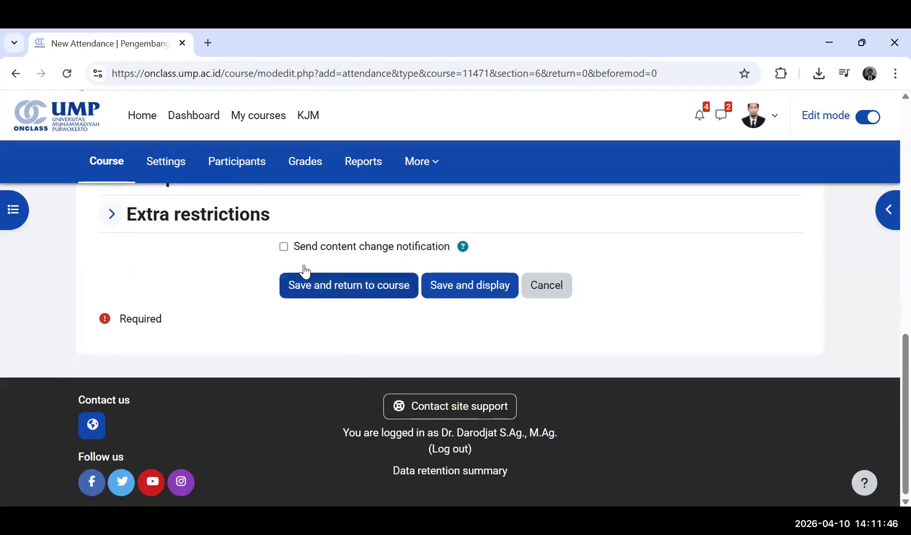
click(284, 246)
click(461, 285)
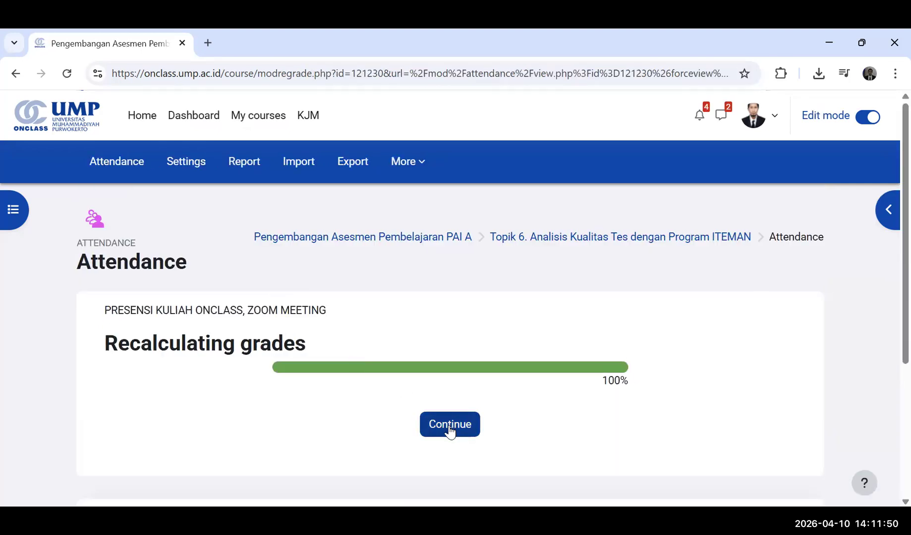
click(449, 430)
Start a new session in the attendance activity and set its time from 13:00 to 15:00.
click(155, 373)
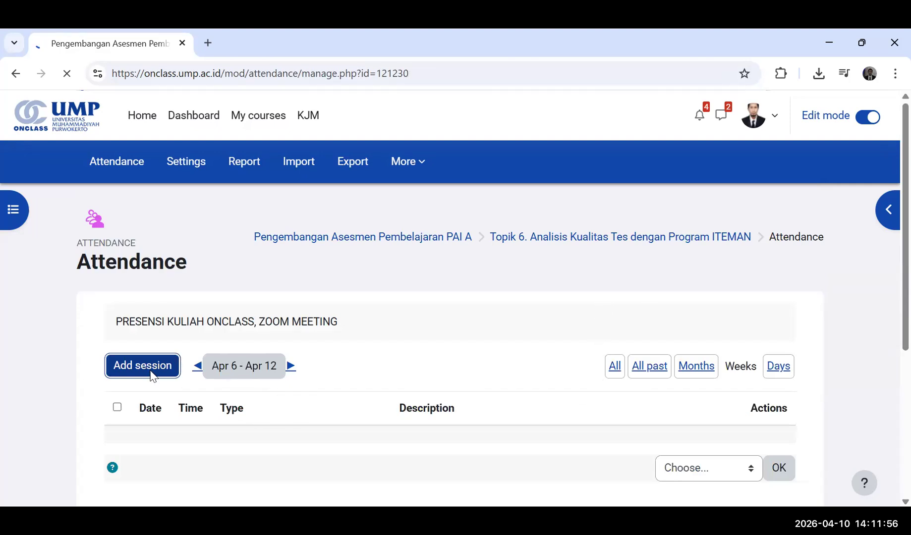
scroll(326, 417, down, 3)
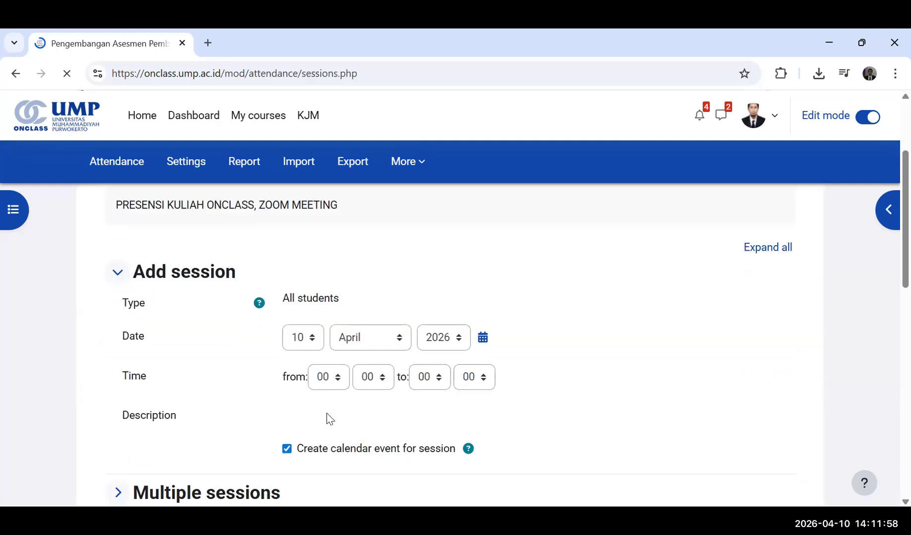
click(332, 377)
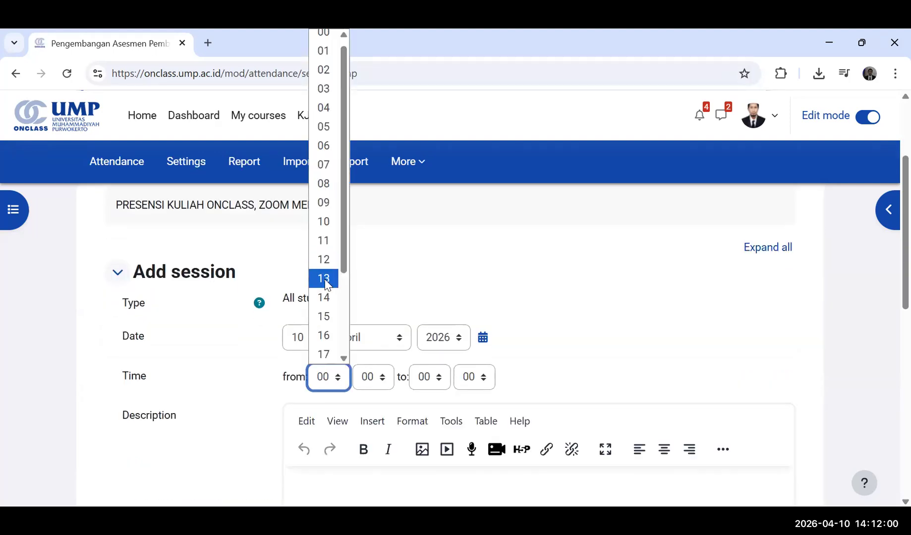
click(325, 279)
click(440, 384)
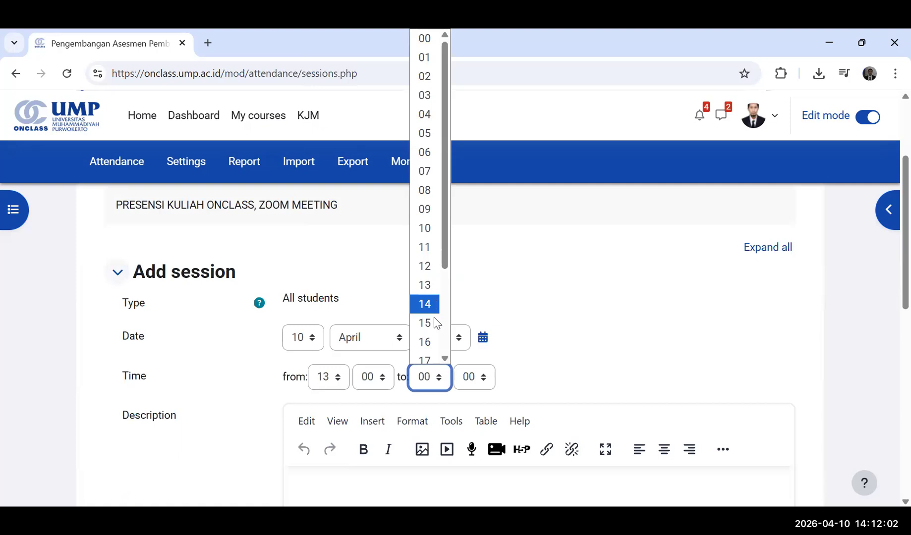
click(425, 323)
Enter the session description "SILAKAN ISI PRESENSI, JANGAN LUPA DISIMPAN / SAVE".
click(294, 485)
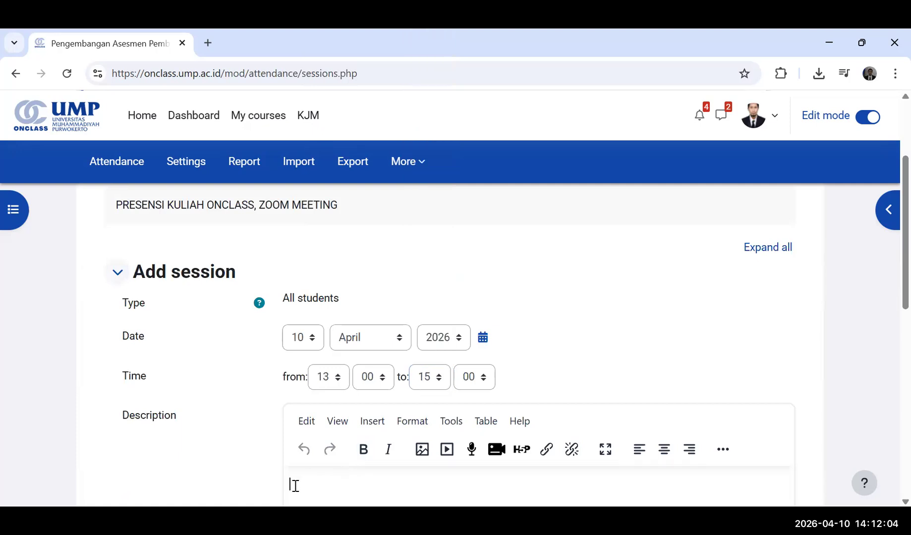
text(SILAKAN ISI PRES)
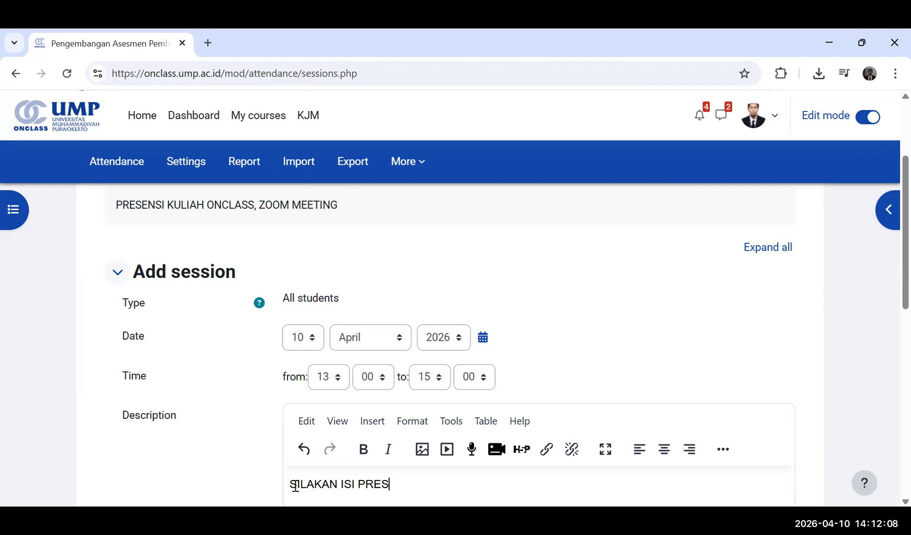
text(ENSI, )
text(JANGAN)
text( LUPA)
text( DIS)
key(BackSpace)
text(DISAVE)
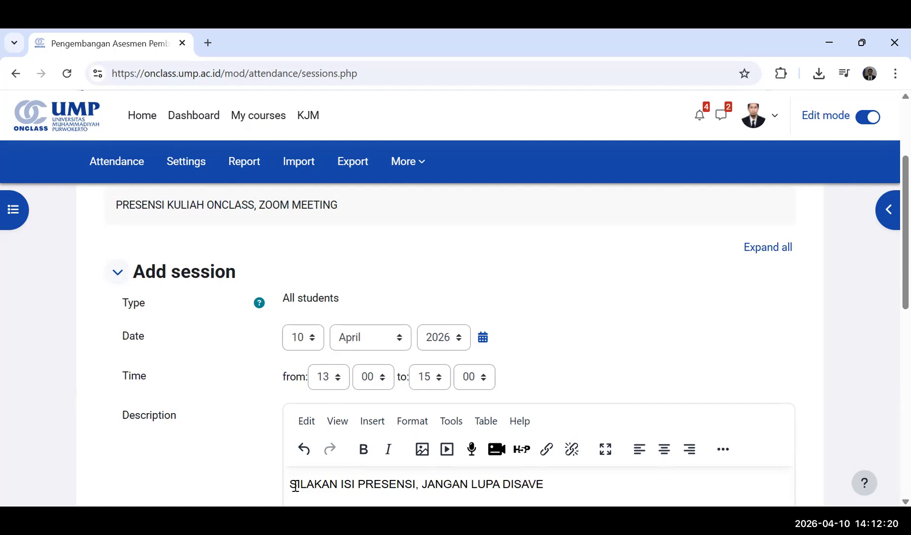
key(BackSpace)
key(BackSpace)
key(BackSpace)
text(IMPAN / SAVE)
Allow students to record their own attendance and add the session.
scroll(515, 444, down, 6)
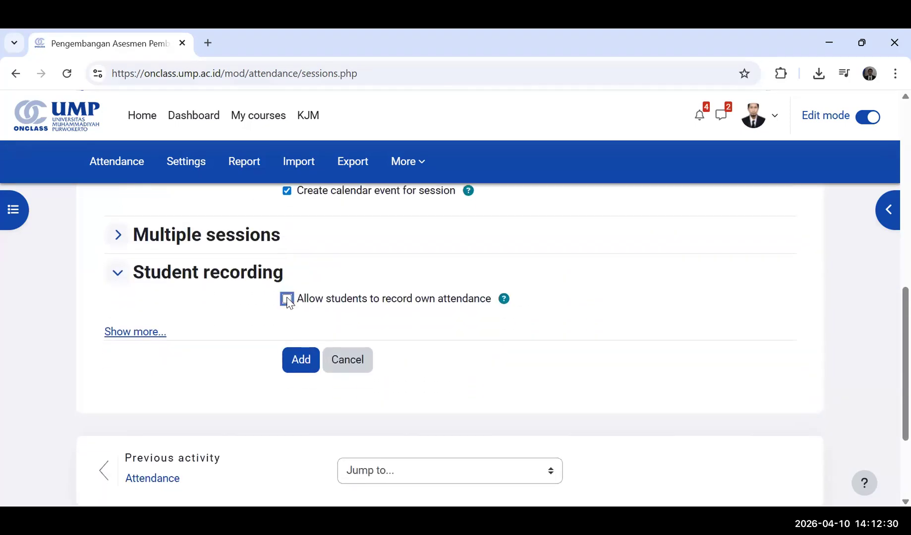
click(286, 298)
scroll(330, 415, down, 4)
click(294, 377)
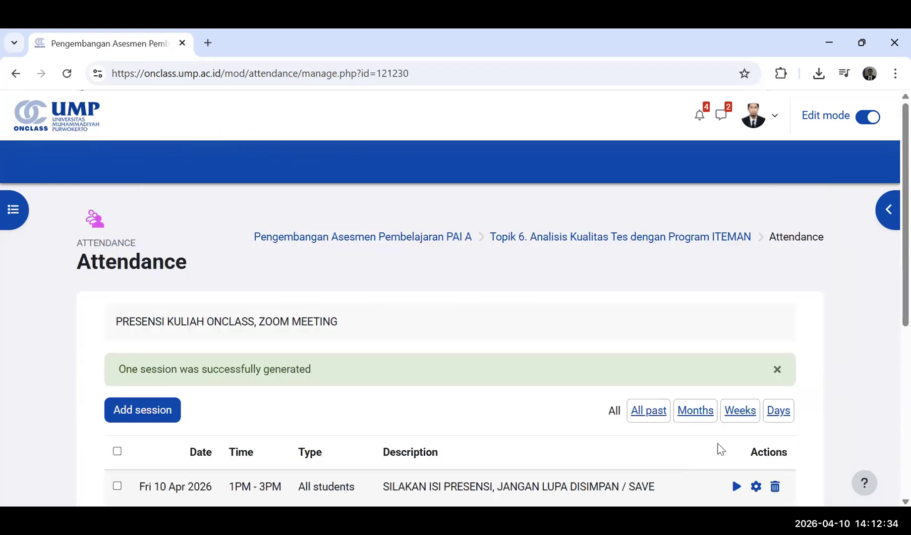
Open the attendance sheet of the 10 April session and examine which students have recorded their attendance and the status totals.
scroll(431, 437, down, 3)
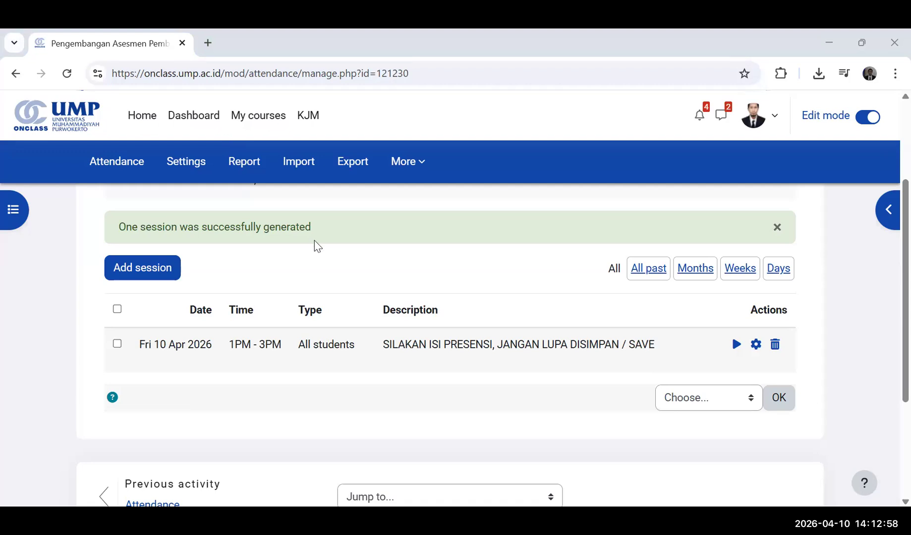
click(734, 344)
scroll(659, 395, down, 7)
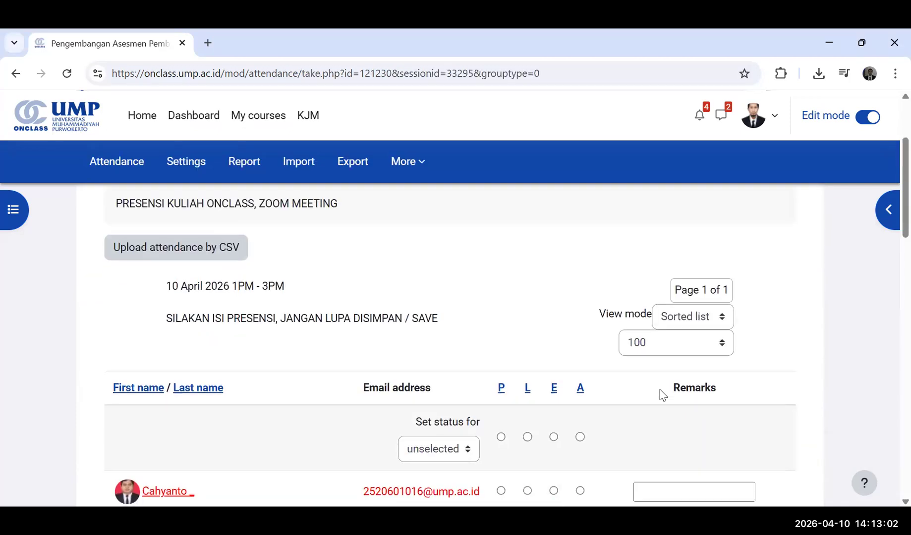
scroll(663, 395, down, 10)
scroll(657, 395, up, 4)
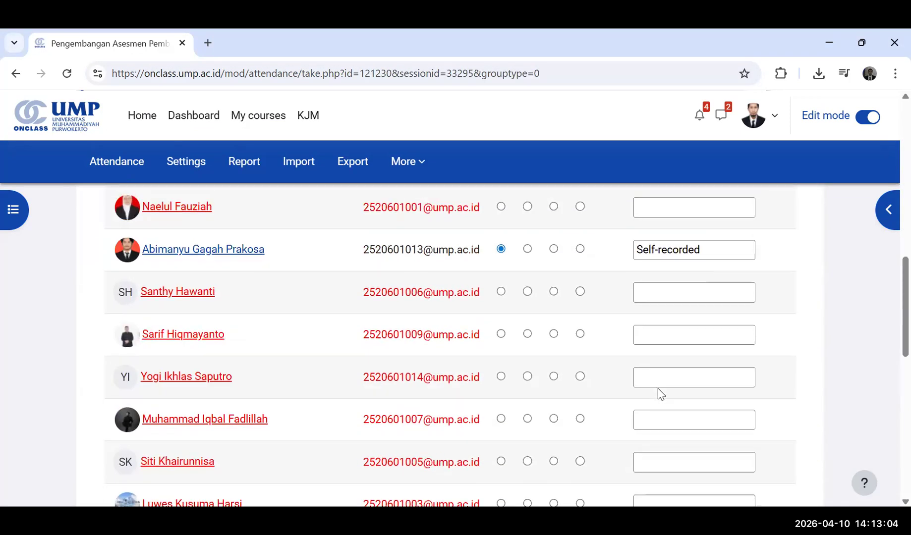
scroll(655, 395, up, 3)
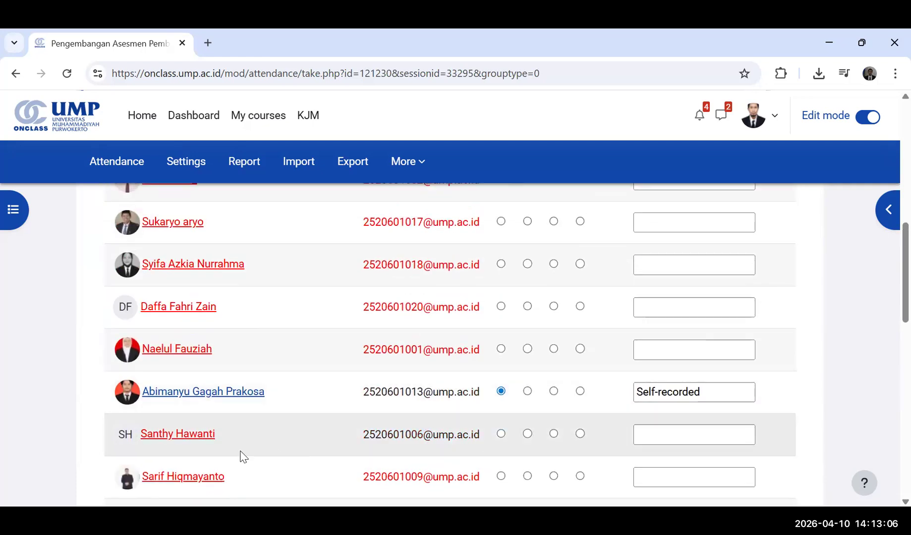
scroll(243, 457, up, 3)
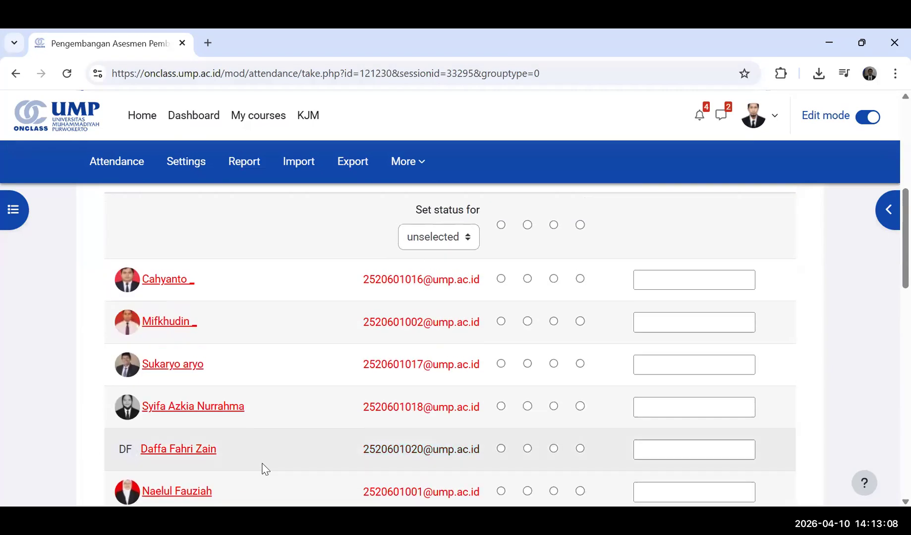
scroll(262, 468, down, 1)
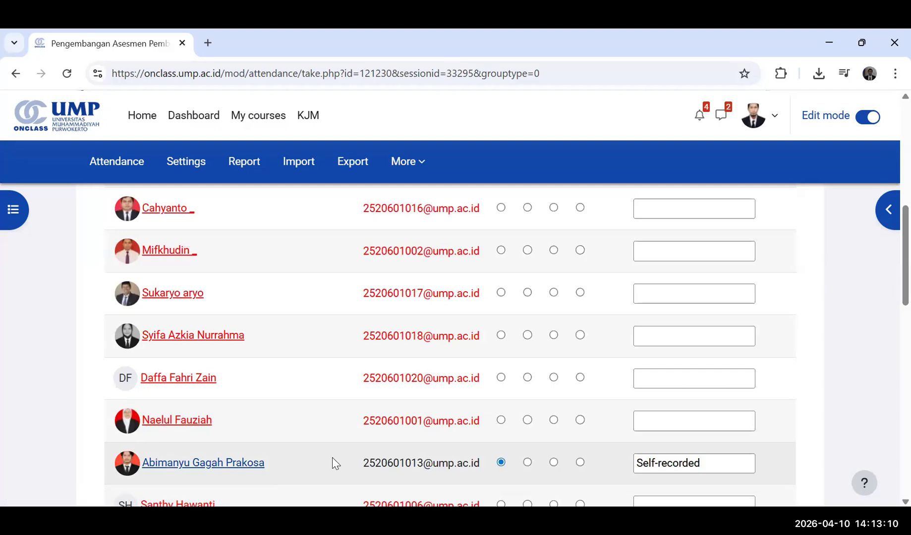
scroll(333, 457, down, 2)
scroll(332, 457, down, 4)
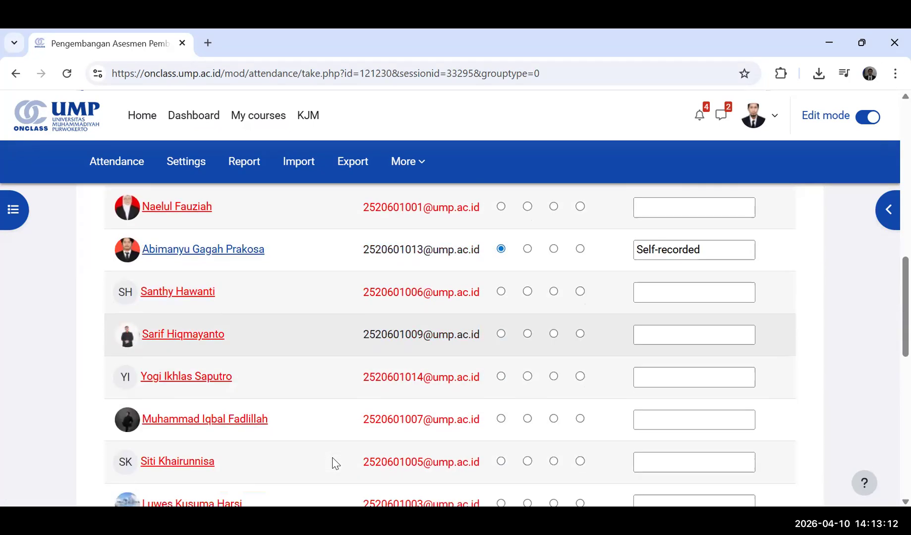
scroll(347, 463, up, 8)
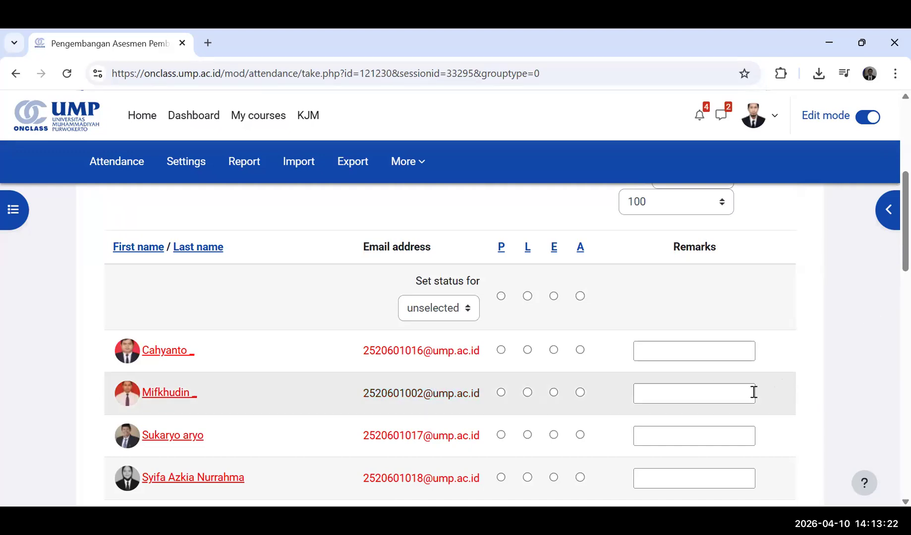
scroll(476, 423, down, 7)
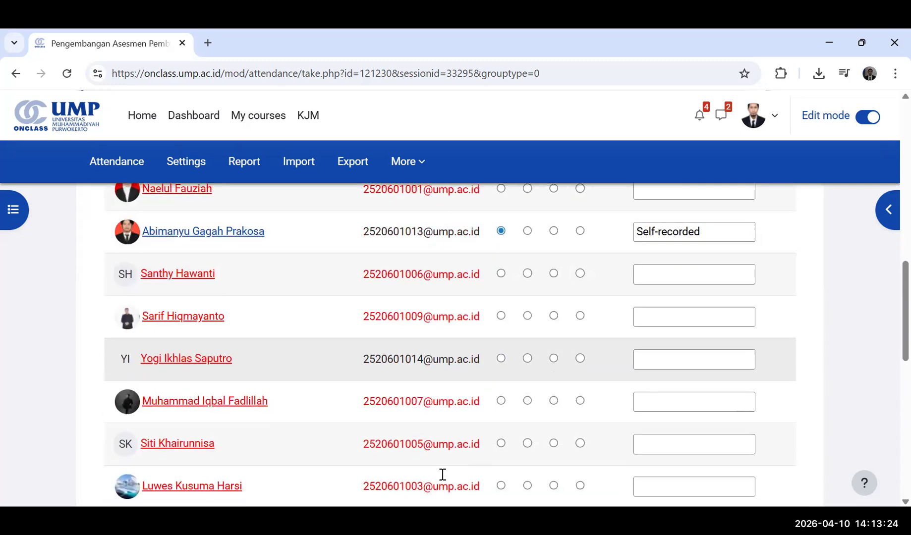
scroll(443, 475, down, 8)
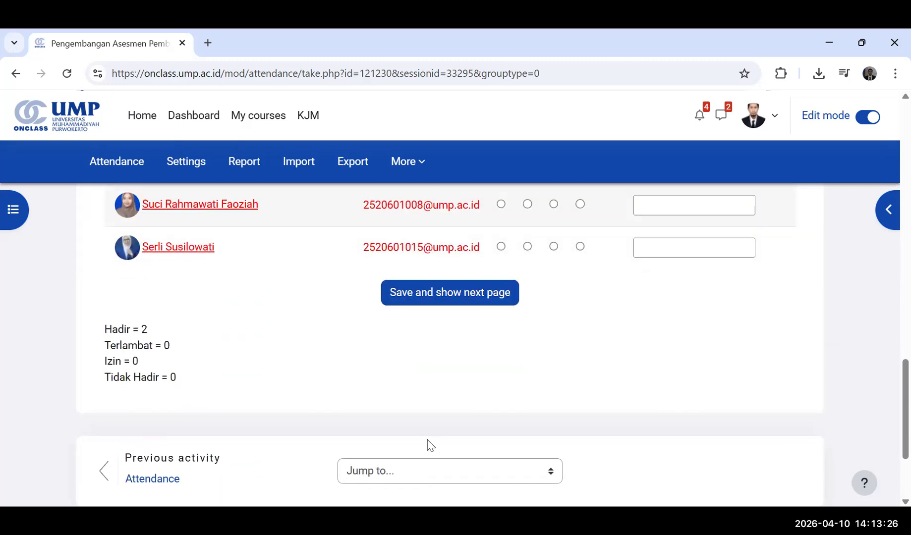
scroll(430, 445, up, 4)
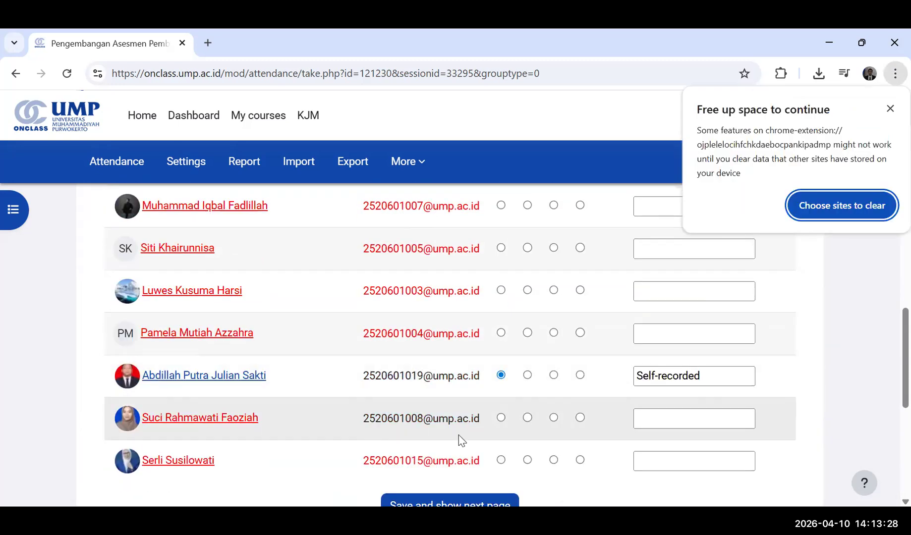
scroll(461, 440, up, 5)
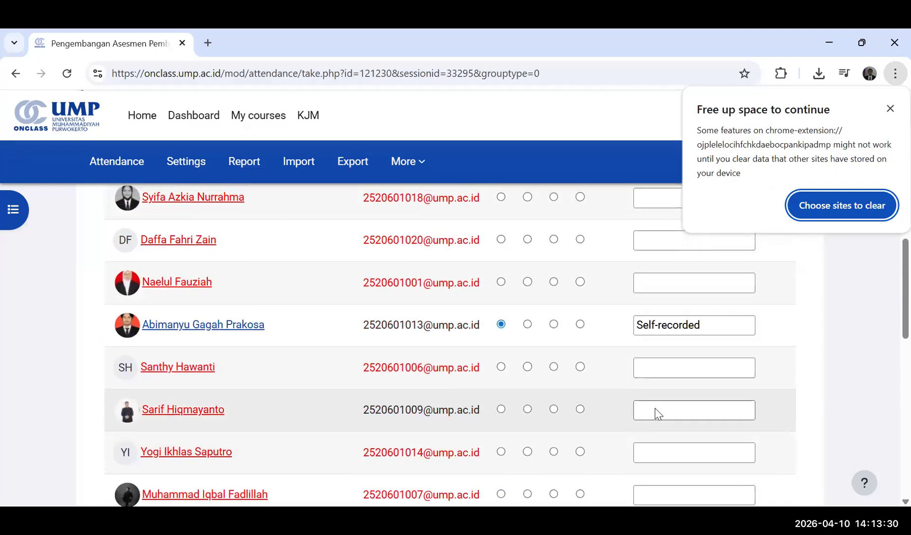
scroll(815, 386, up, 8)
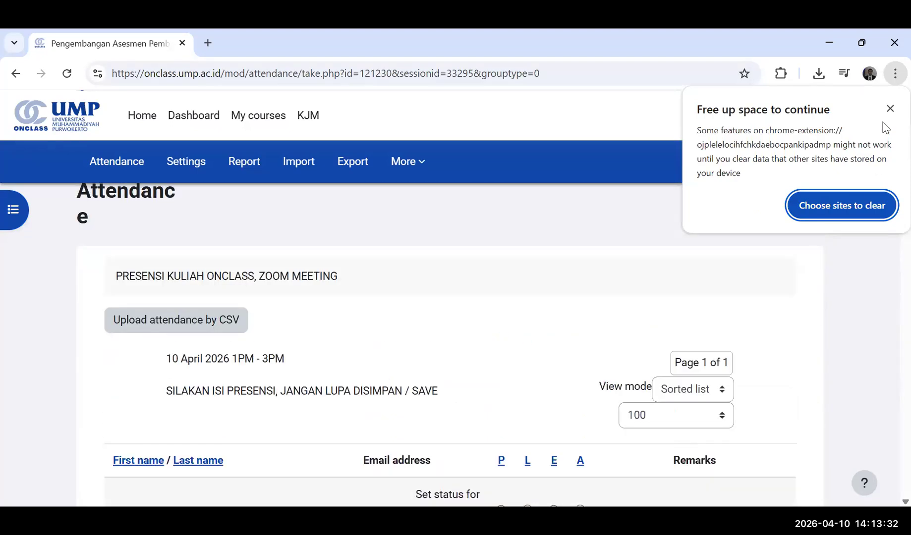
Dismiss the browser's storage space notice and look through the students' attendance records again.
click(890, 109)
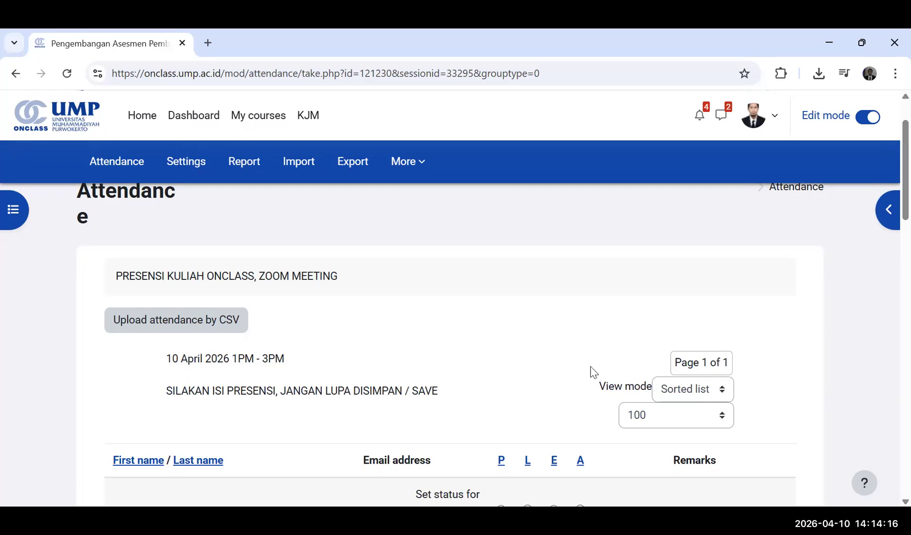
scroll(709, 433, down, 10)
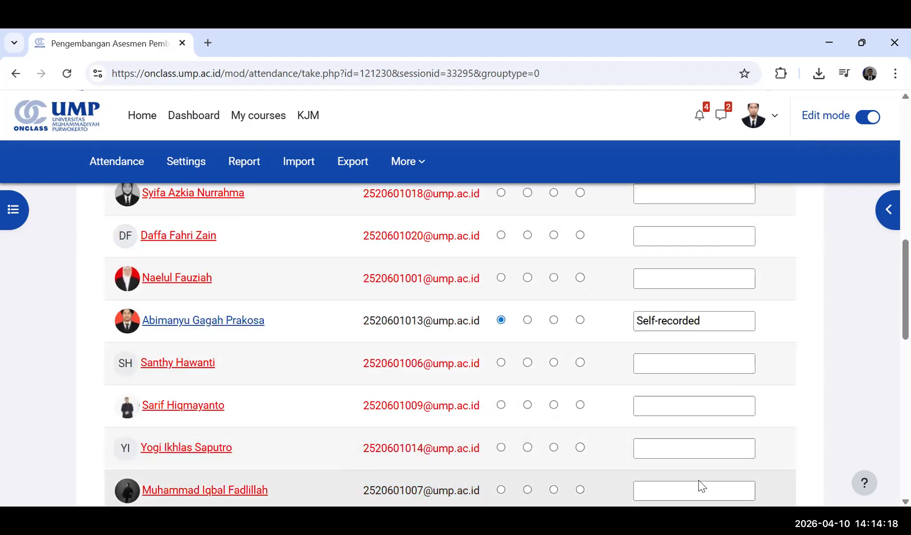
scroll(699, 484, up, 3)
scroll(889, 247, up, 6)
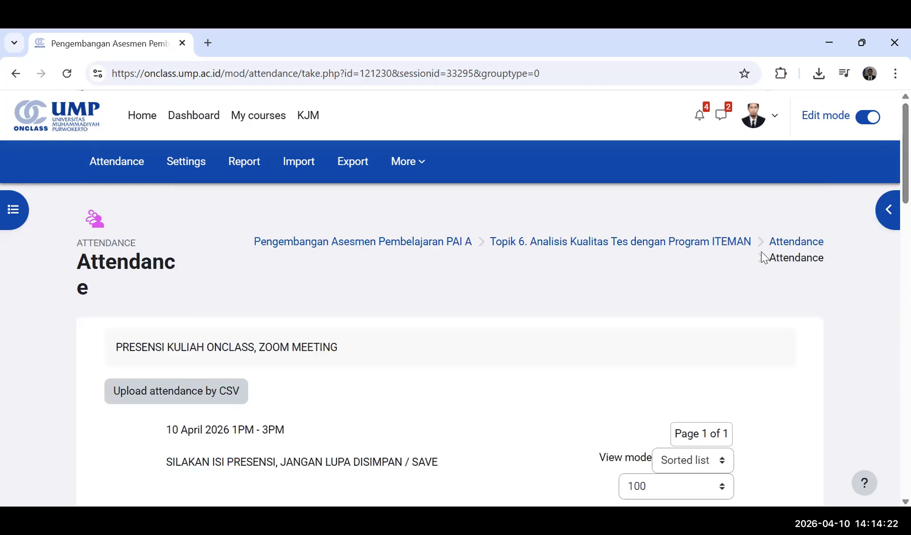